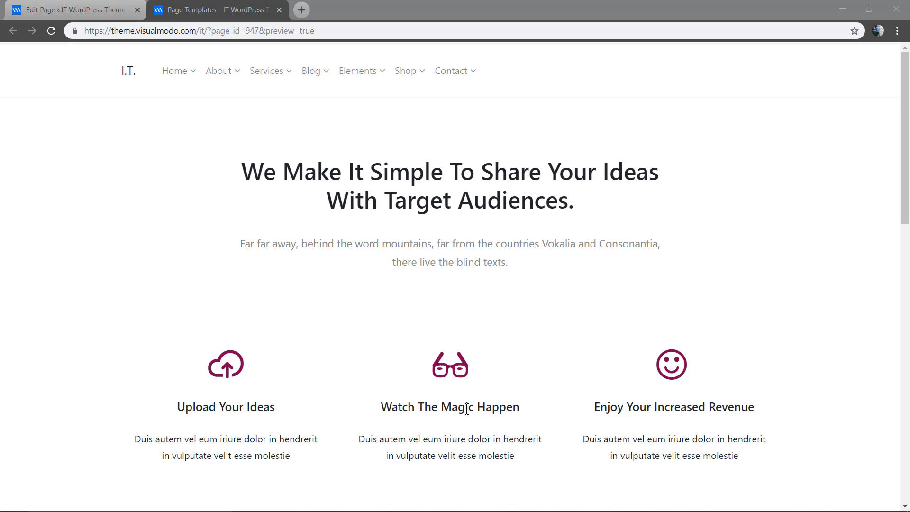
scroll(644, 421, "down", 2)
scroll(461, 356, "down", 2)
scroll(360, 357, "down", 2)
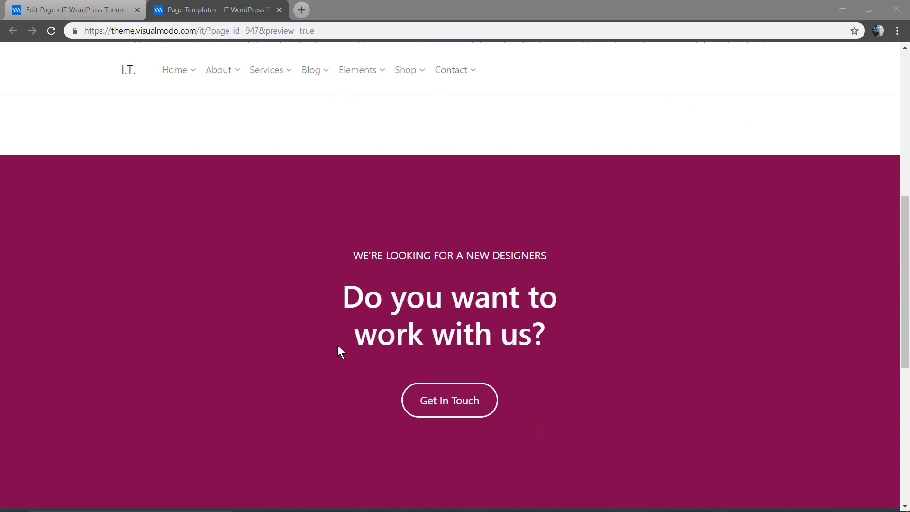
scroll(554, 299, "down", 1)
scroll(341, 288, "up", 1)
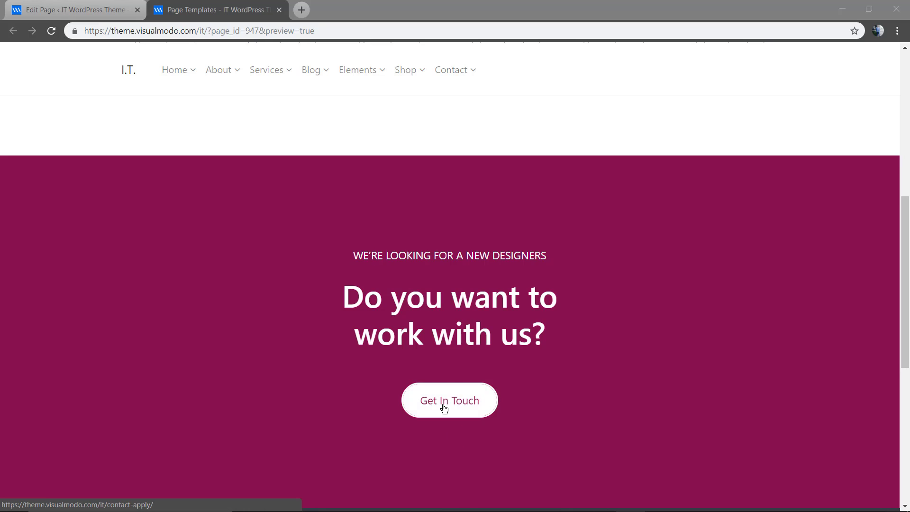
scroll(370, 377, "down", 1)
scroll(313, 327, "up", 3)
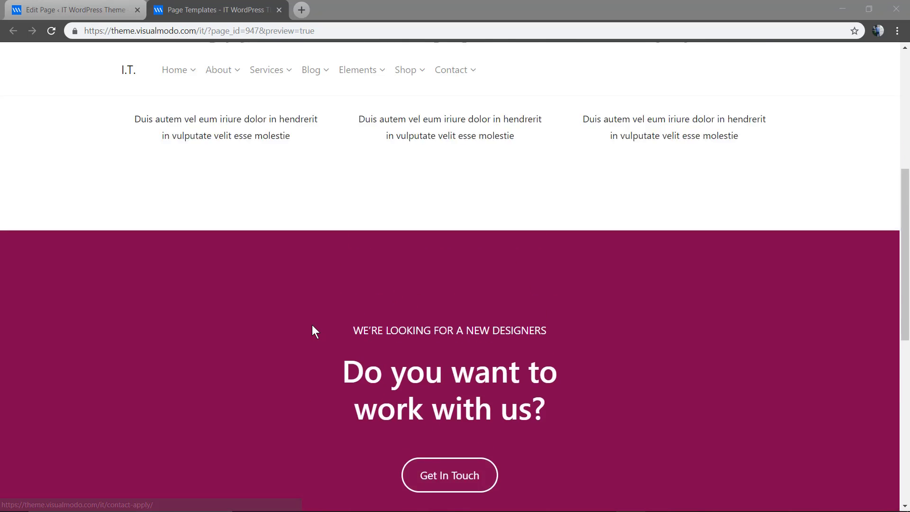
scroll(311, 329, "up", 4)
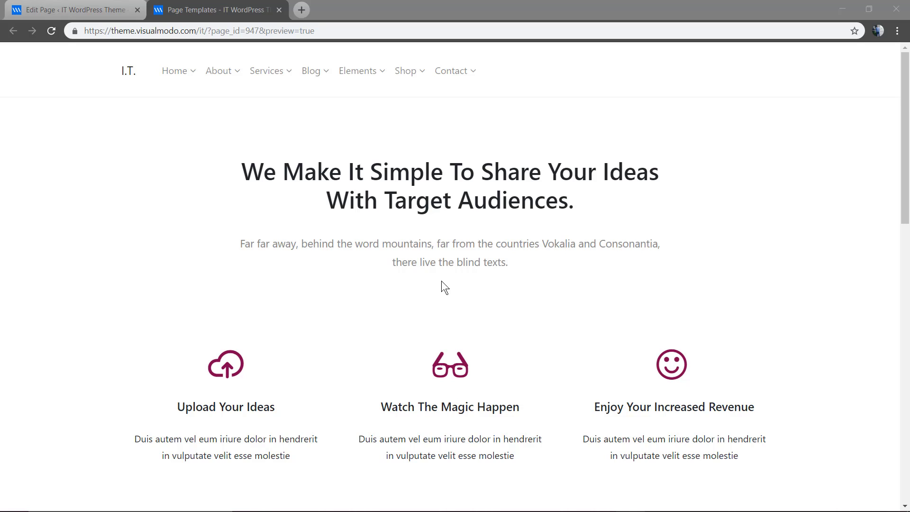
scroll(441, 281, "down", 1)
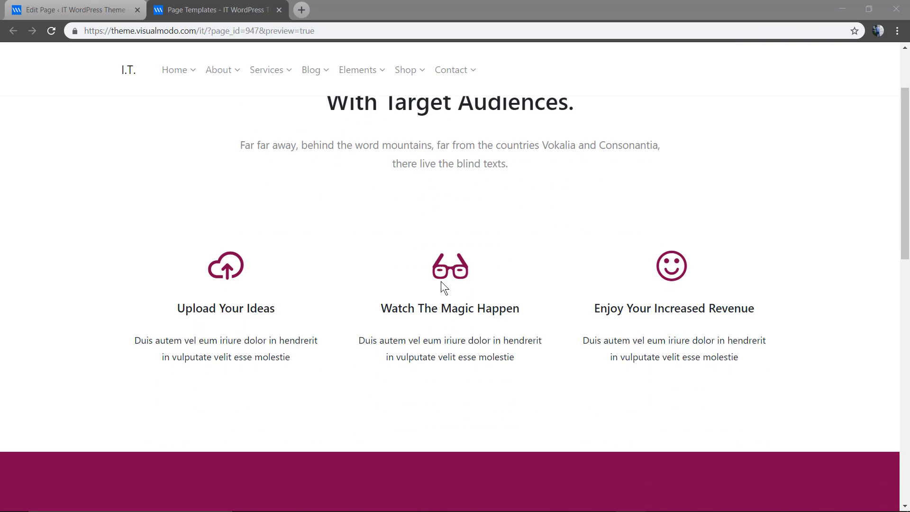
scroll(441, 281, "up", 1)
left_click(105, 7)
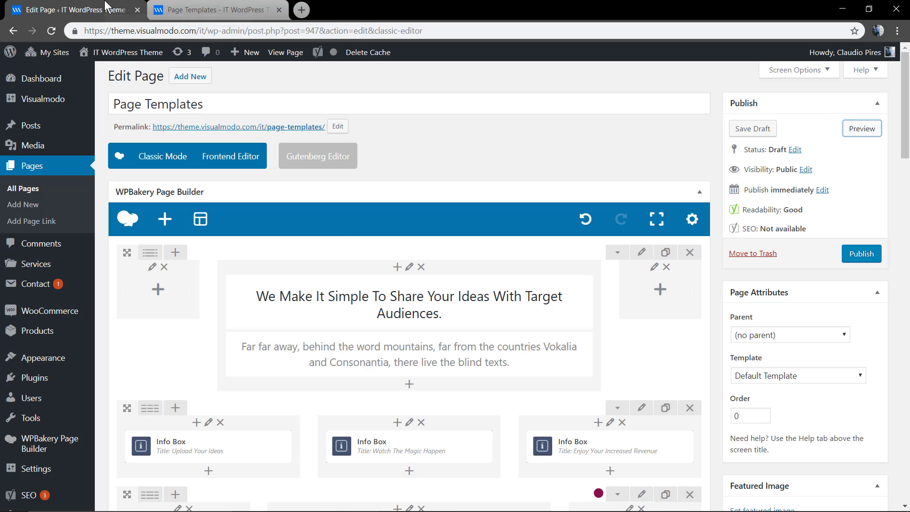
scroll(447, 325, "down", 2)
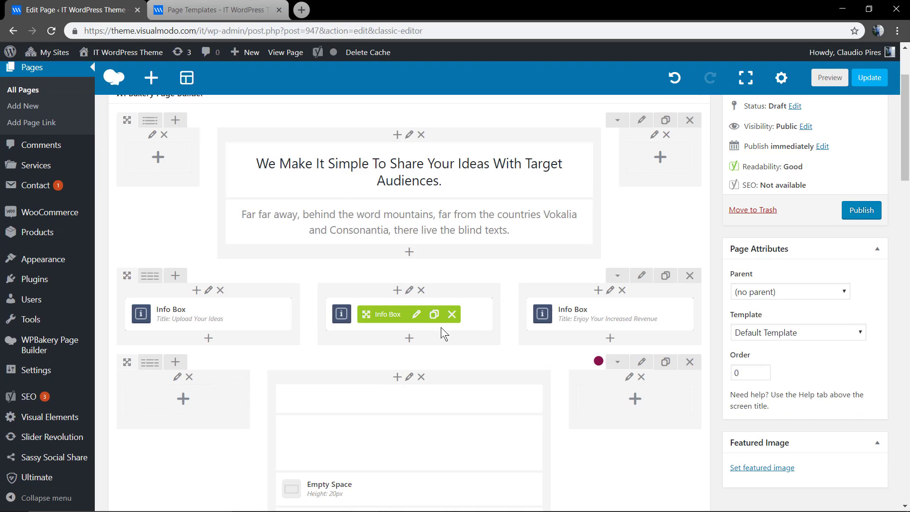
scroll(440, 327, "down", 1)
scroll(441, 327, "down", 2)
scroll(441, 327, "up", 2)
scroll(441, 327, "up", 3)
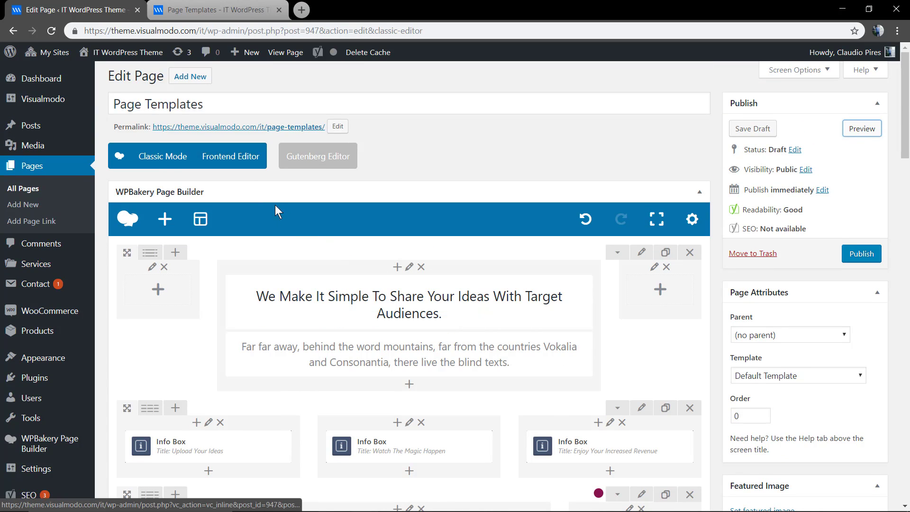
scroll(350, 273, "down", 2)
scroll(350, 274, "up", 2)
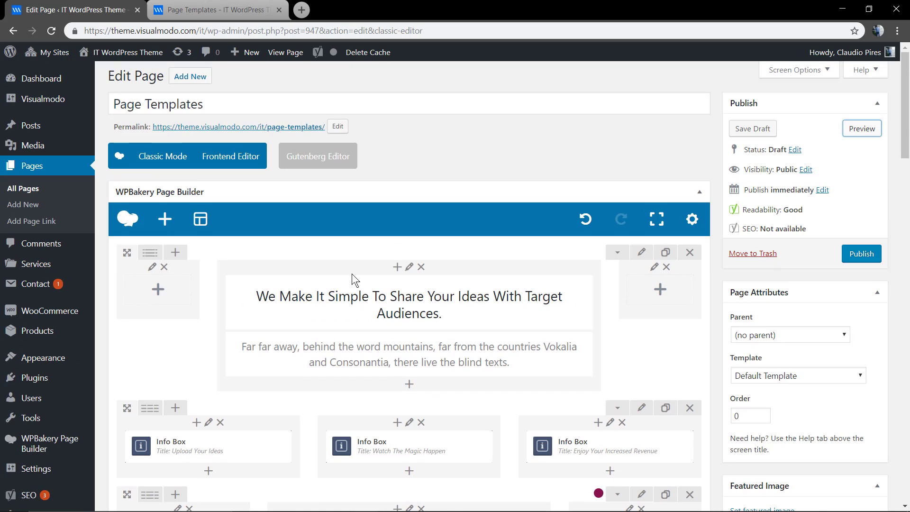
right_click(223, 158)
left_click(255, 166)
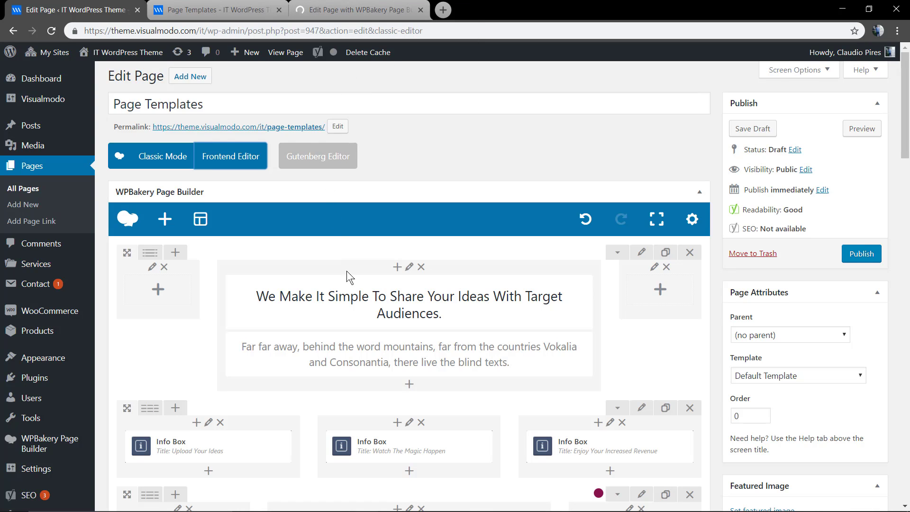
scroll(346, 273, "down", 3)
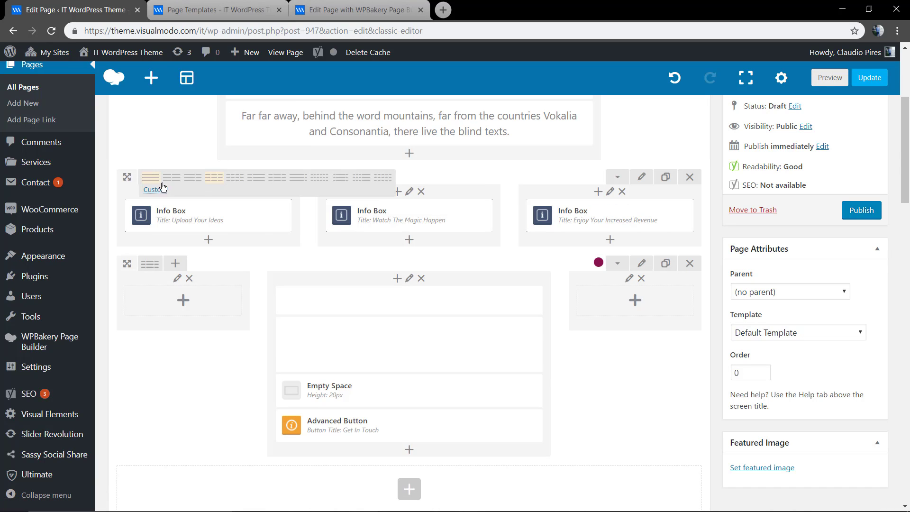
scroll(503, 328, "down", 2)
scroll(463, 260, "up", 3)
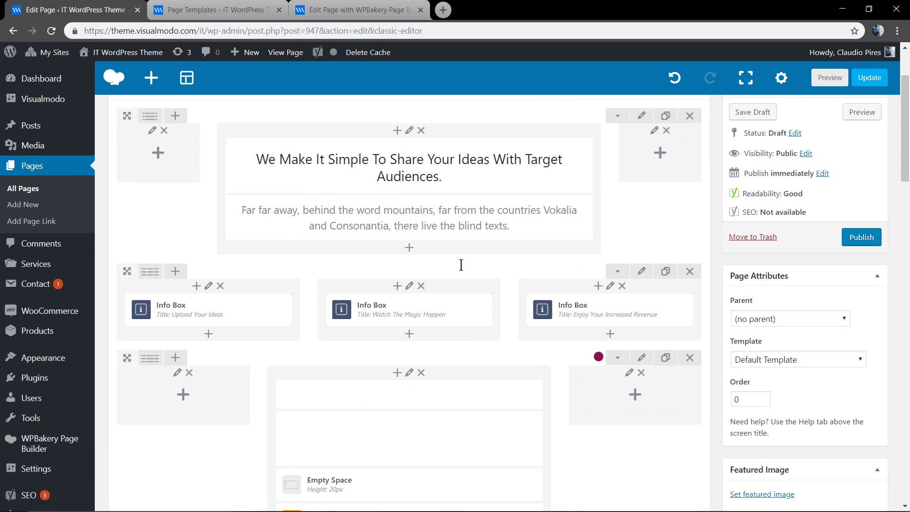
scroll(463, 260, "up", 2)
left_click(329, 9)
scroll(462, 285, "down", 2)
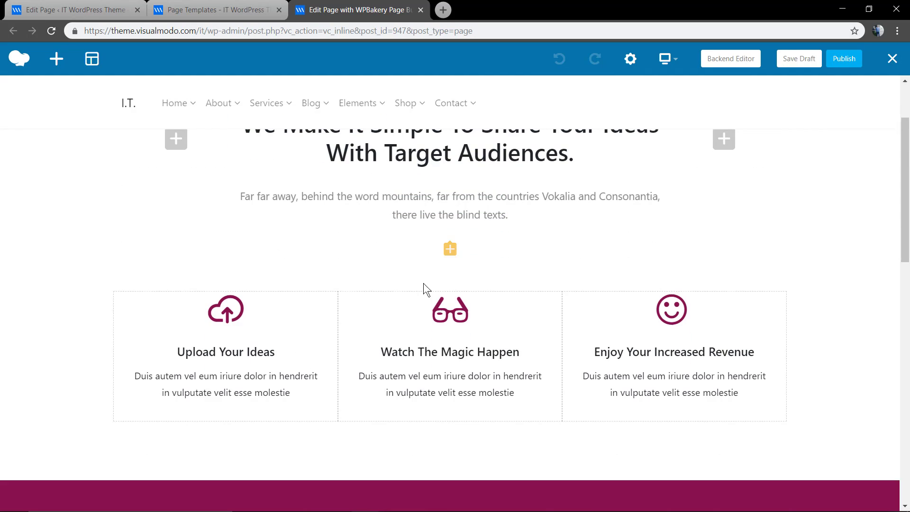
scroll(569, 311, "up", 2)
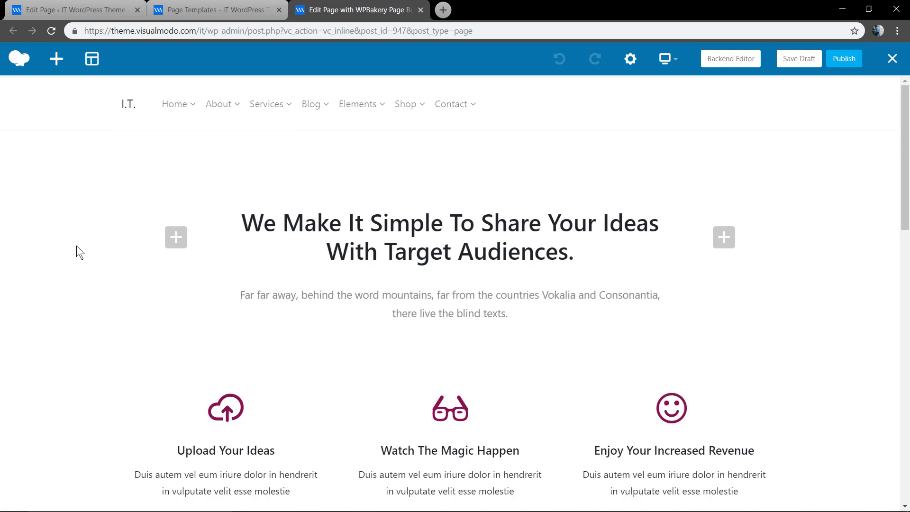
mouse_move(449, 270)
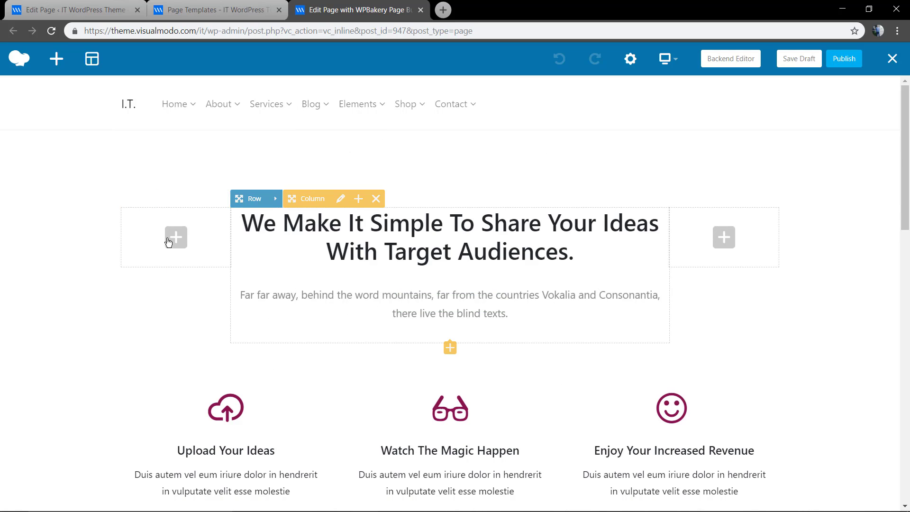
left_click(207, 13)
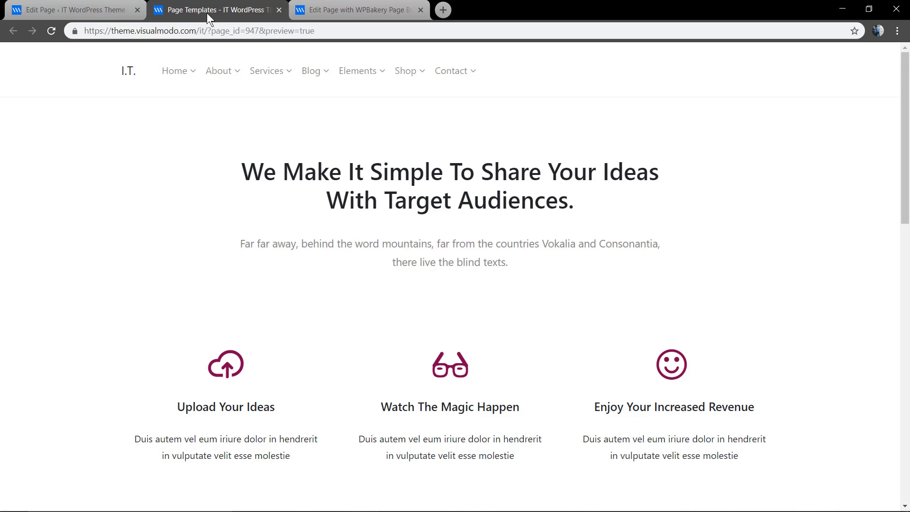
left_click(98, 9)
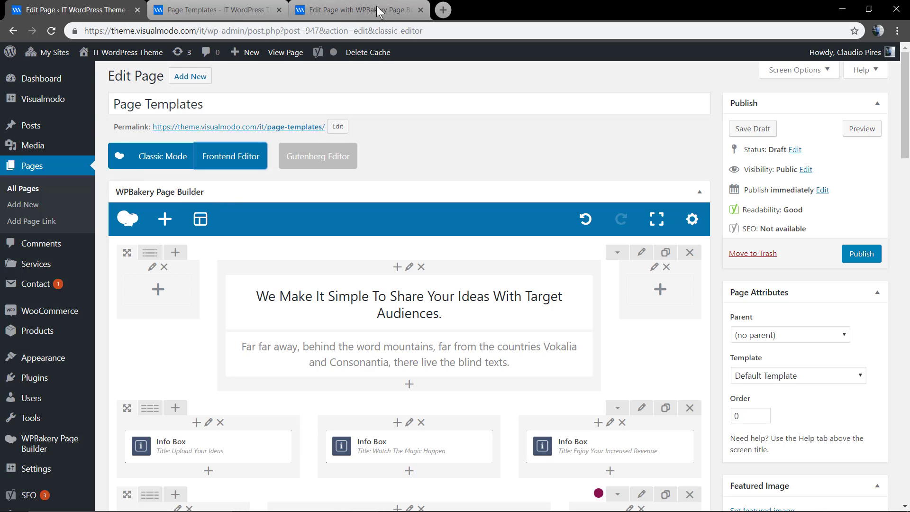
- Leave the frontend editor and save the layout in Templates as 'Info Boxes Layout'
left_click(420, 10)
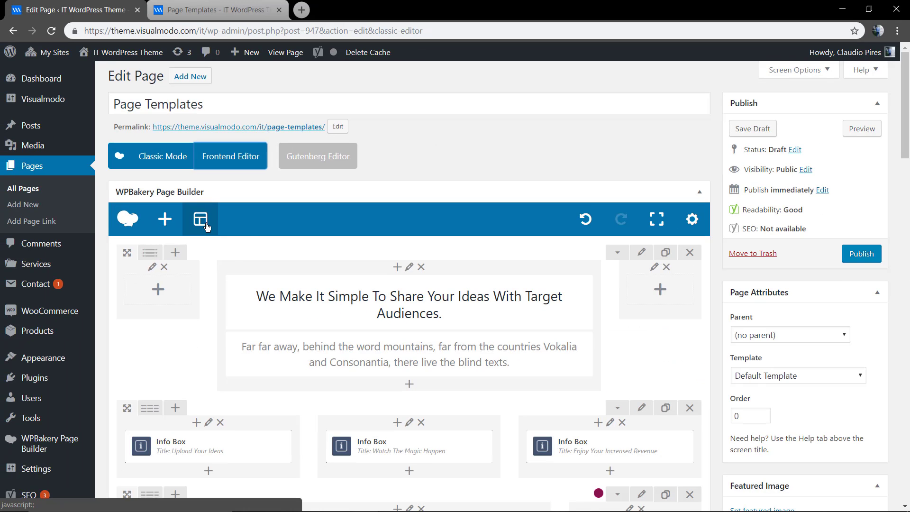
left_click(205, 223)
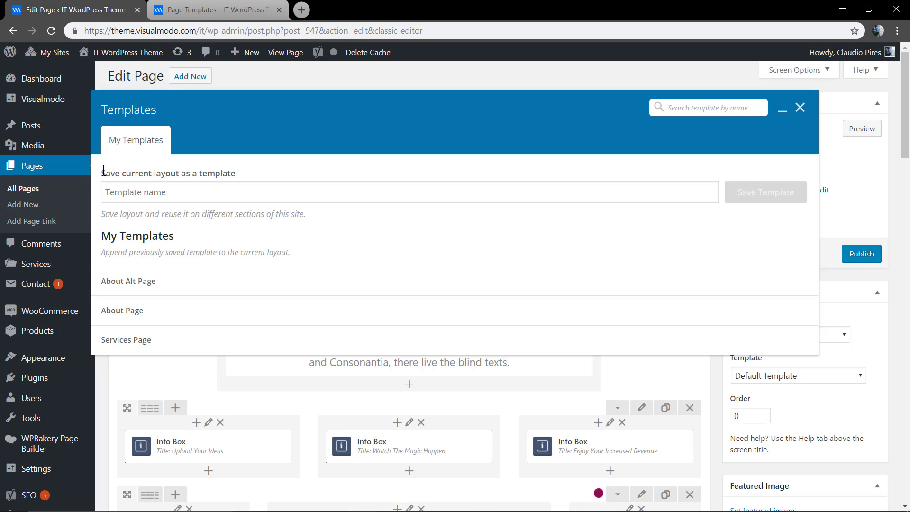
left_click_drag(105, 173, 243, 174)
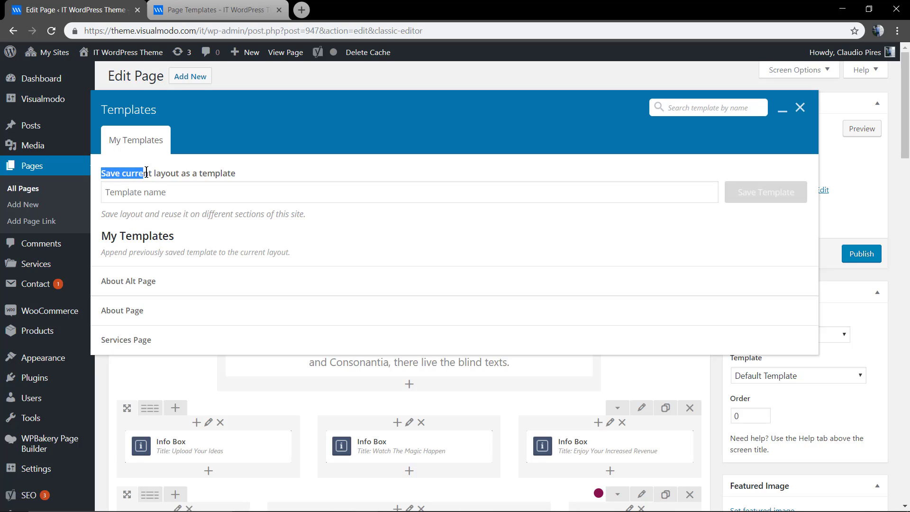
left_click(242, 174)
left_click(214, 188)
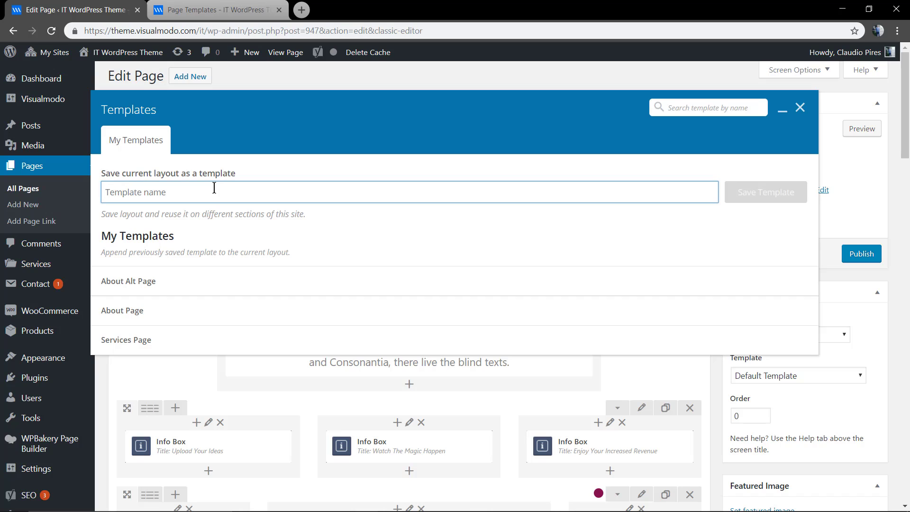
type("Info Boxes Layout")
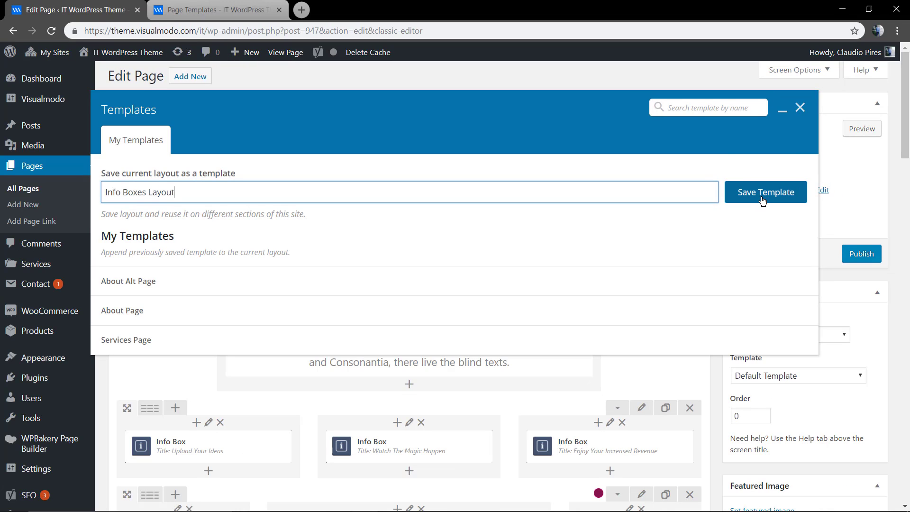
left_click(762, 201)
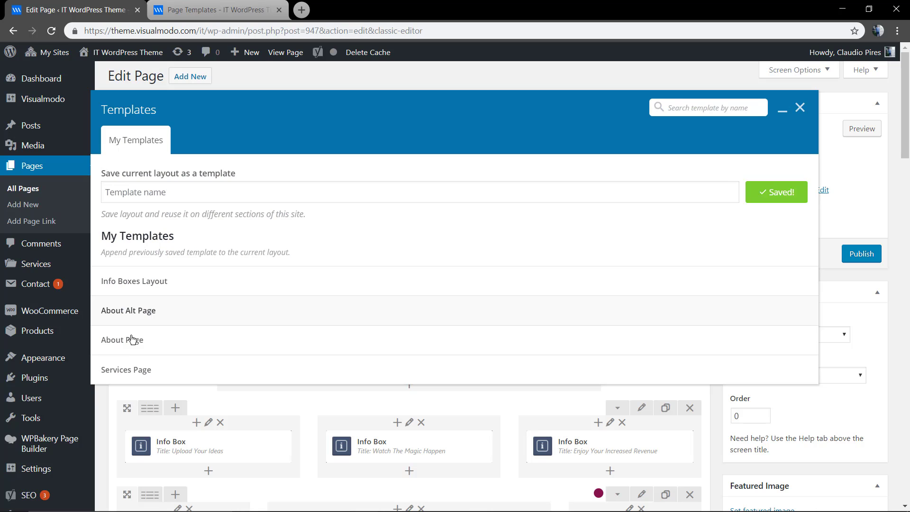
- Leave the current editor for a new page and switch it to WPBakery Page Builder
left_click(799, 109)
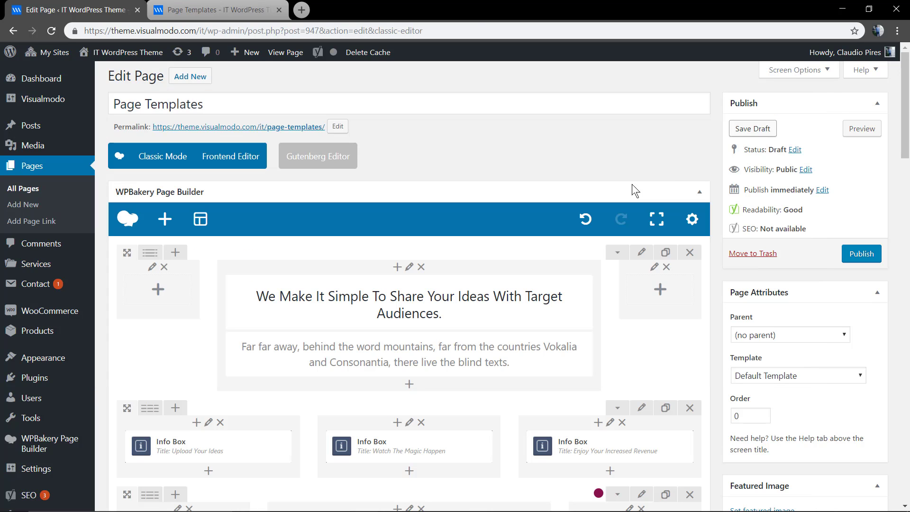
left_click(26, 209)
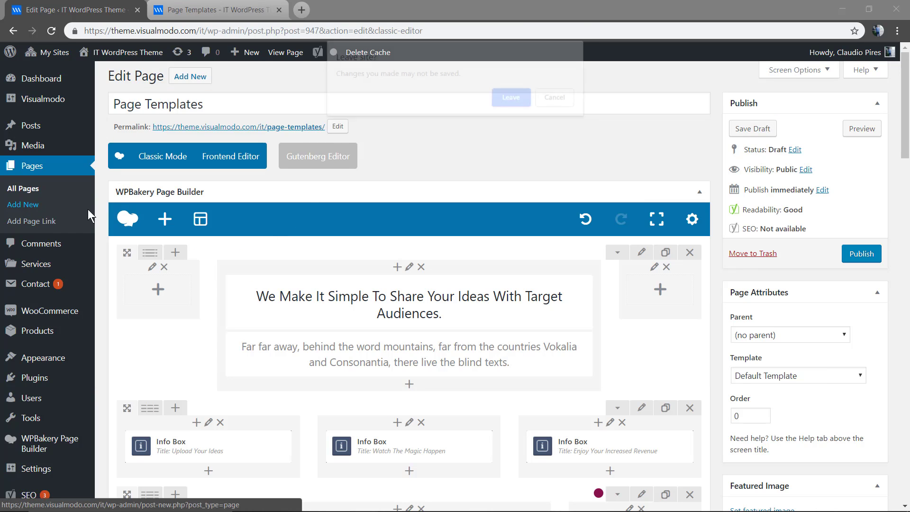
left_click(513, 98)
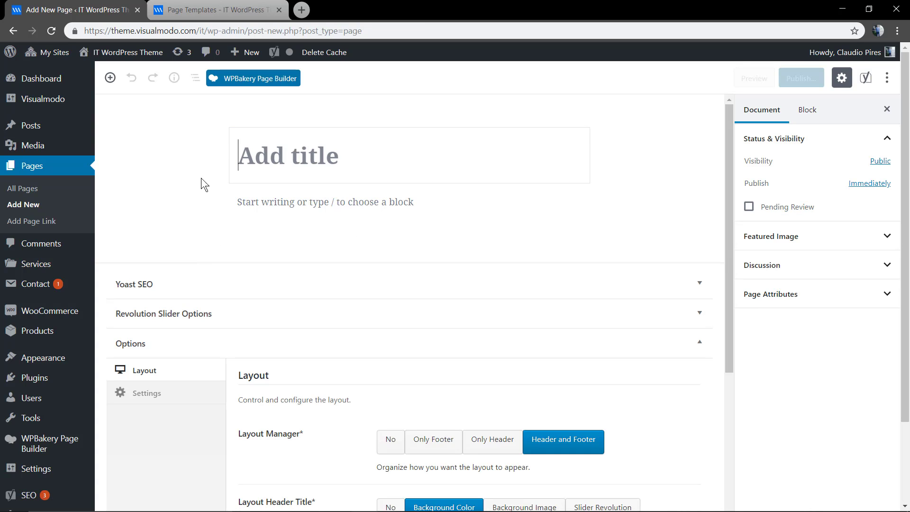
left_click(252, 82)
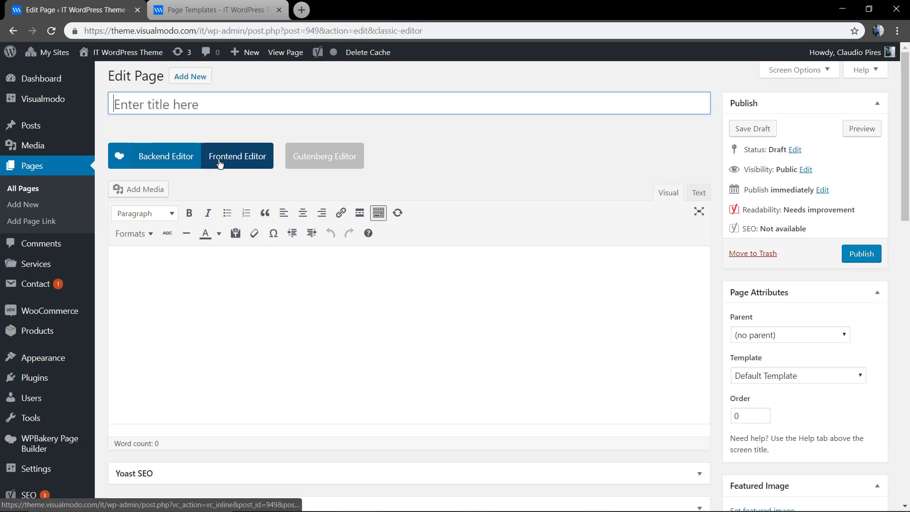
- In the Backend Editor, insert 'Info Boxes Layout' from My Templates into the new page
left_click(179, 164)
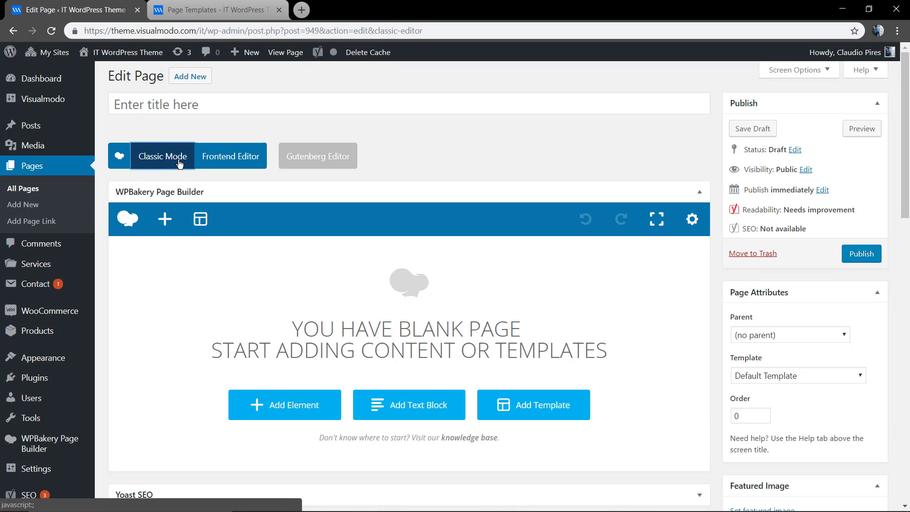
left_click(201, 220)
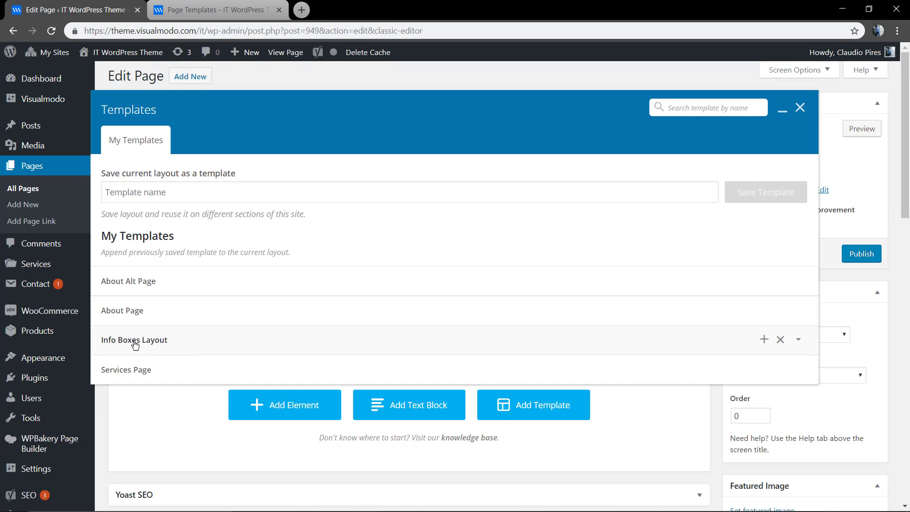
left_click(305, 350)
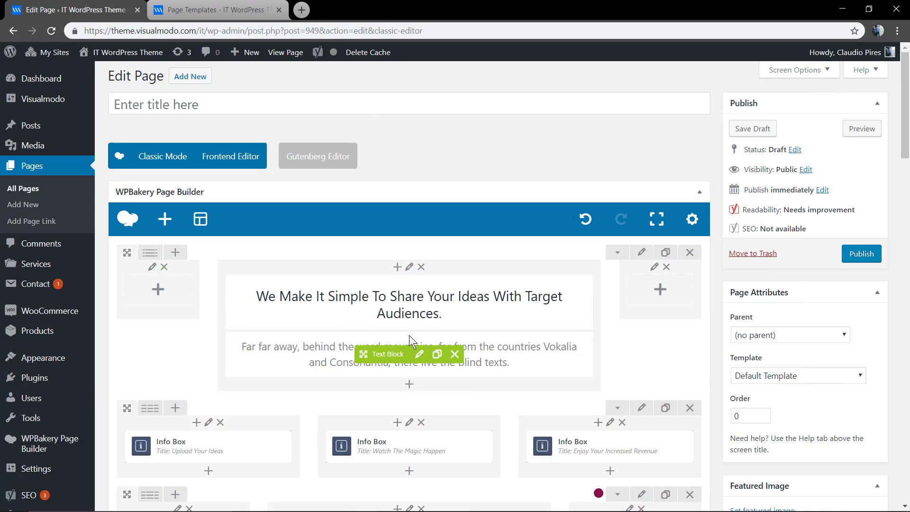
scroll(363, 341, "down", 1)
scroll(351, 335, "down", 1)
scroll(328, 235, "up", 2)
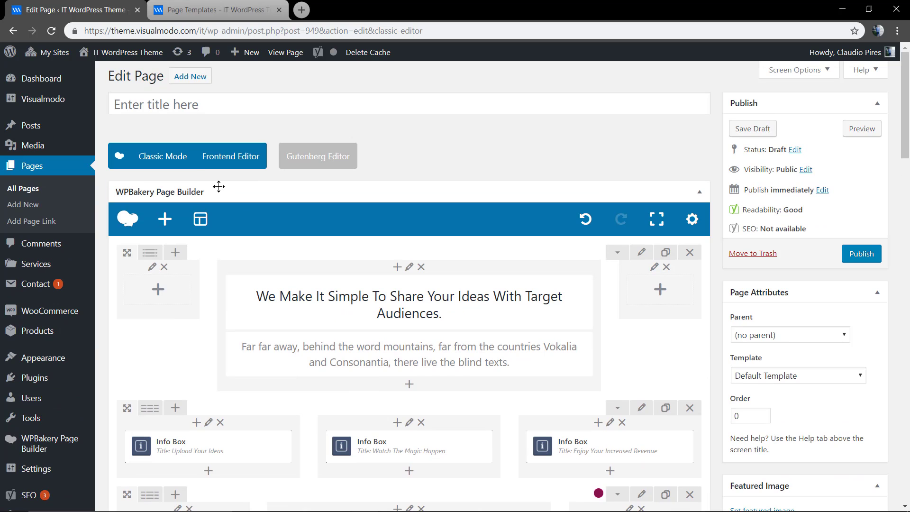
scroll(482, 339, "down", 2)
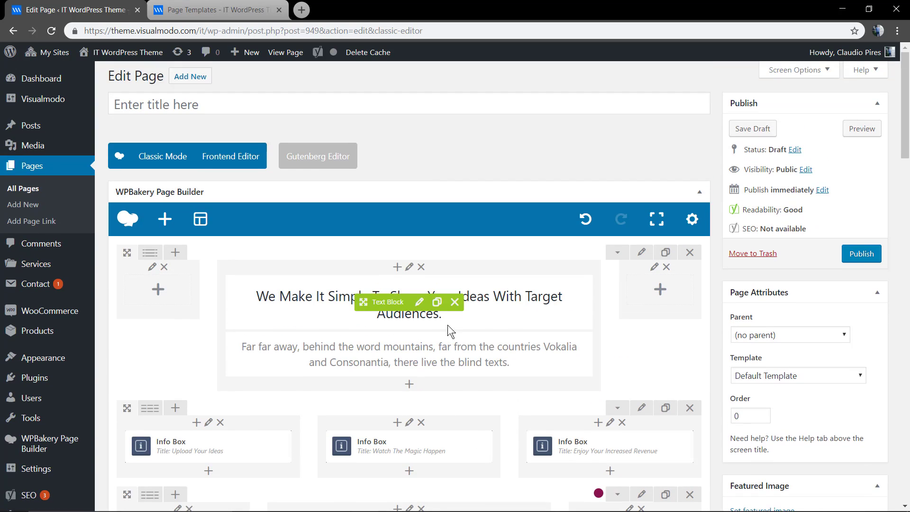
scroll(426, 323, "up", 2)
scroll(347, 269, "down", 2)
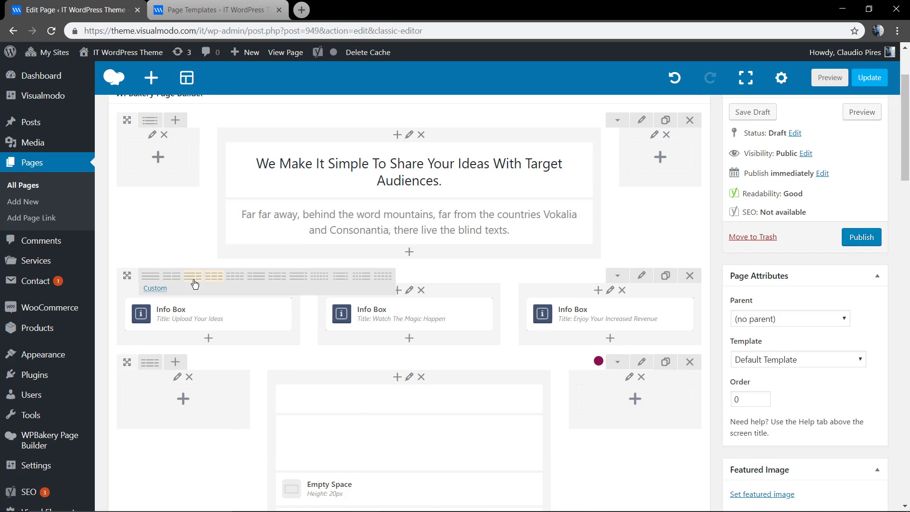
mouse_move(150, 407)
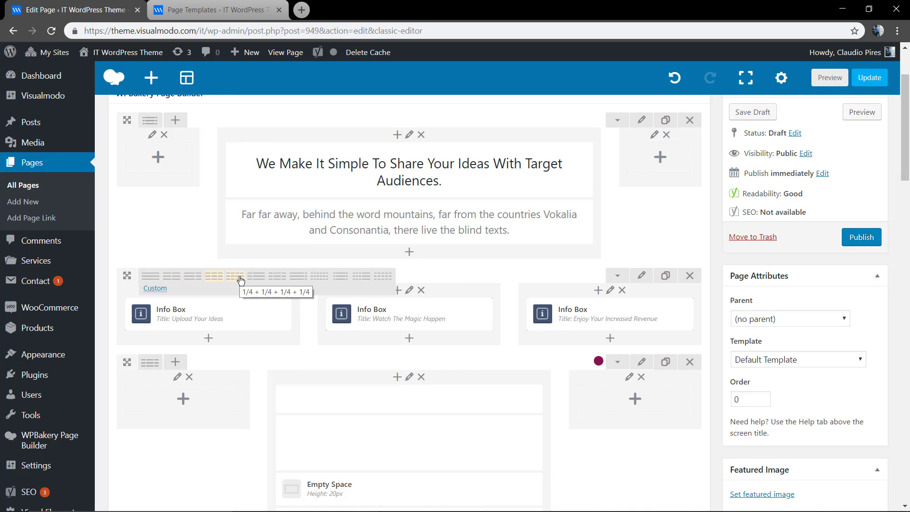
- Set the info box row to 1/4+1/4+1/4+1/4 and clone the 'Enjoy Your Increased Revenue' box
left_click(241, 280)
left_click(509, 317)
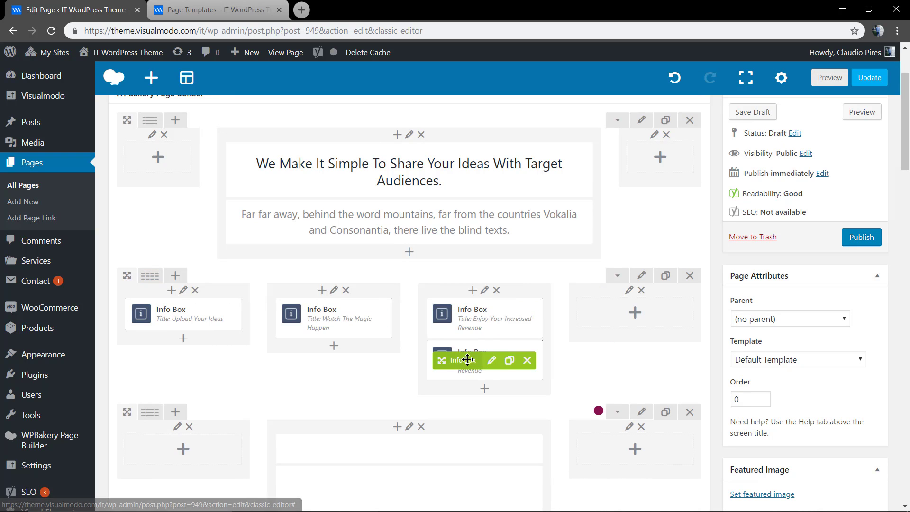
left_click_drag(467, 359, 626, 315)
scroll(777, 205, "up", 2)
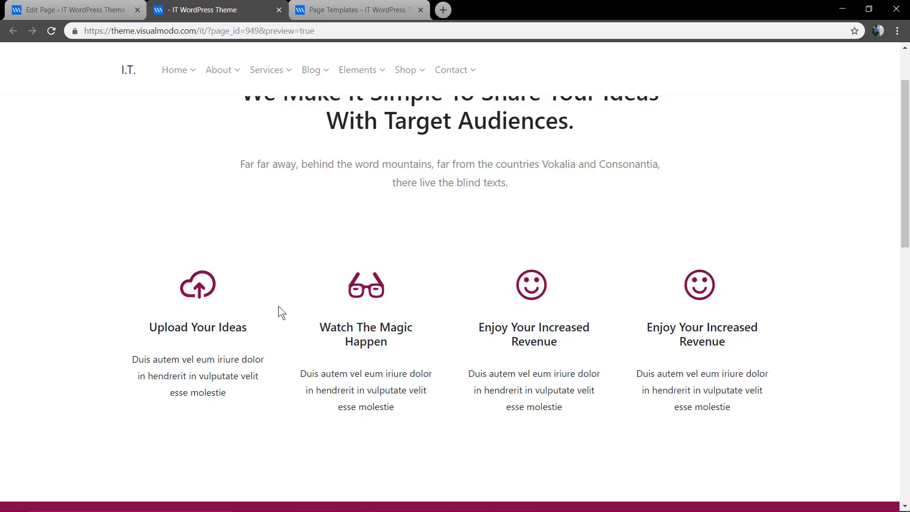
scroll(278, 306, "up", 1)
scroll(278, 306, "down", 3)
scroll(278, 306, "down", 3)
scroll(278, 312, "down", 2)
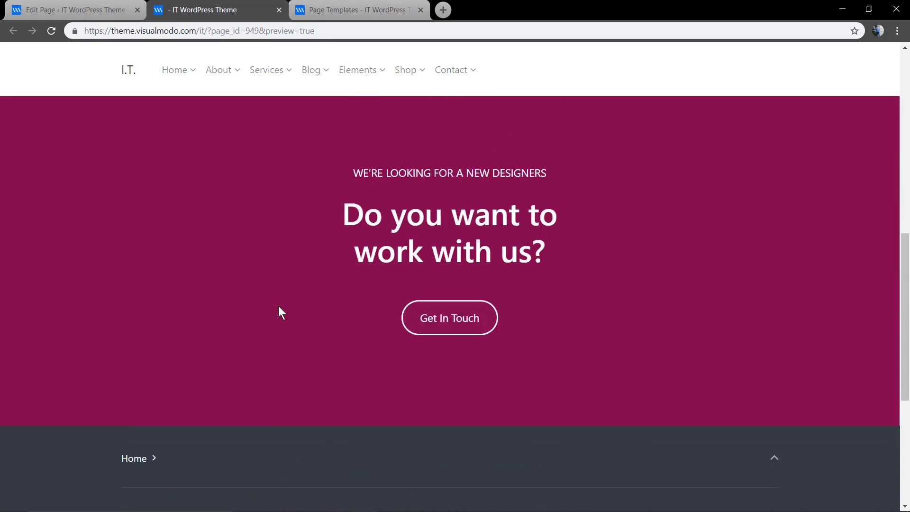
scroll(277, 312, "up", 2)
- Change the call-to-action row background from magenta to #009696 in Design Options, then preview
left_click(96, 9)
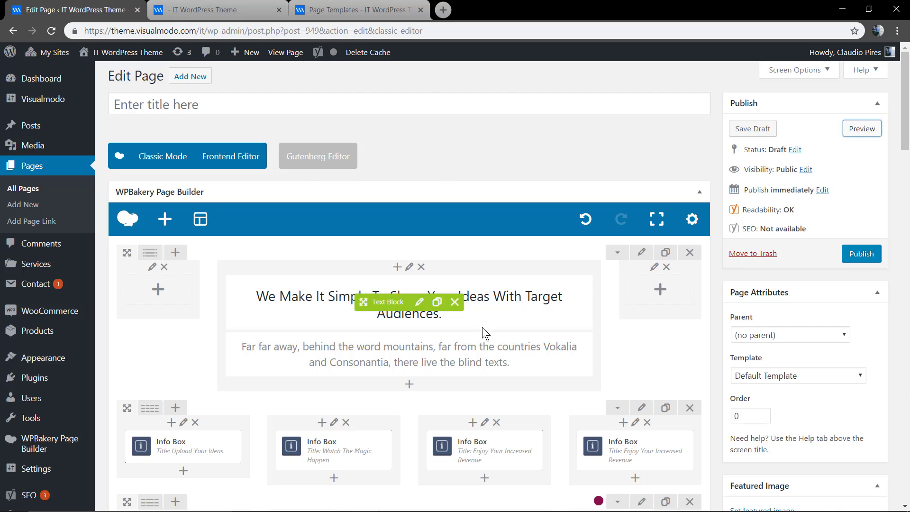
scroll(630, 308, "down", 3)
left_click(641, 271)
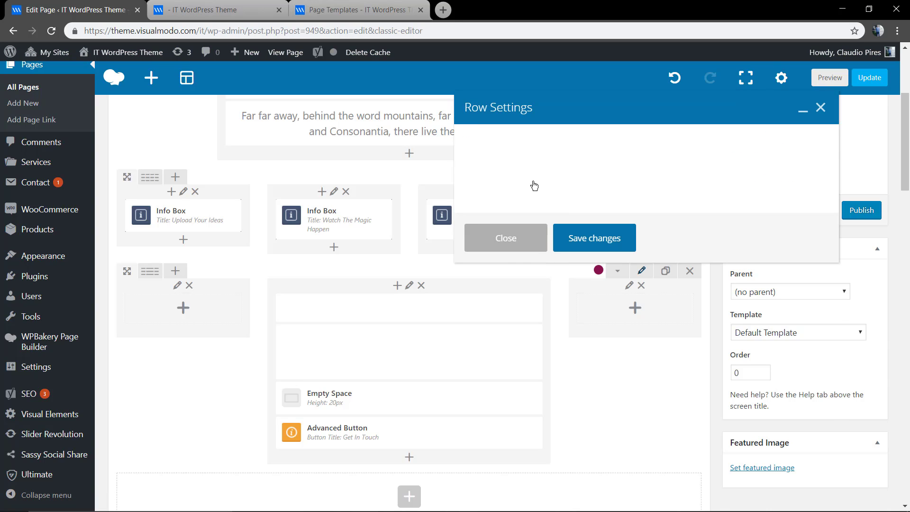
left_click(539, 153)
left_click(718, 314)
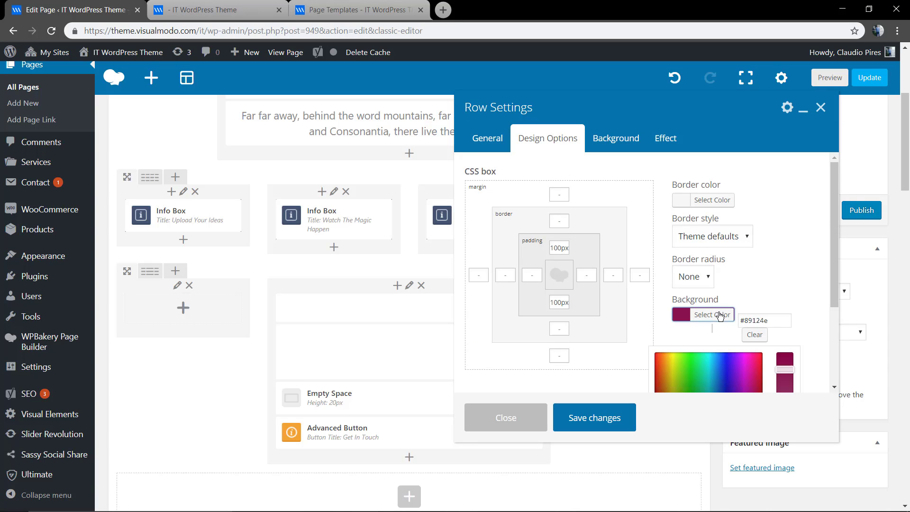
scroll(711, 299, "down", 2)
left_click(683, 319)
left_click_drag(684, 320, 708, 298)
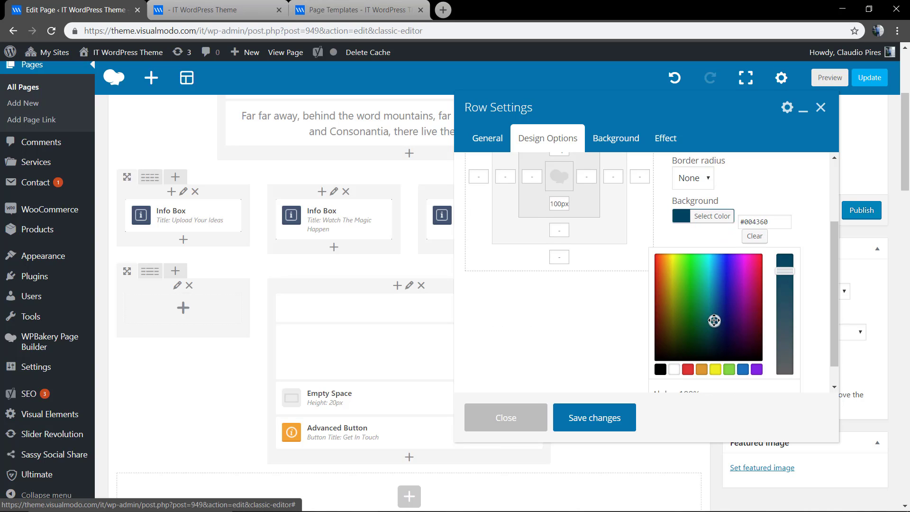
left_click(580, 417)
left_click(828, 78)
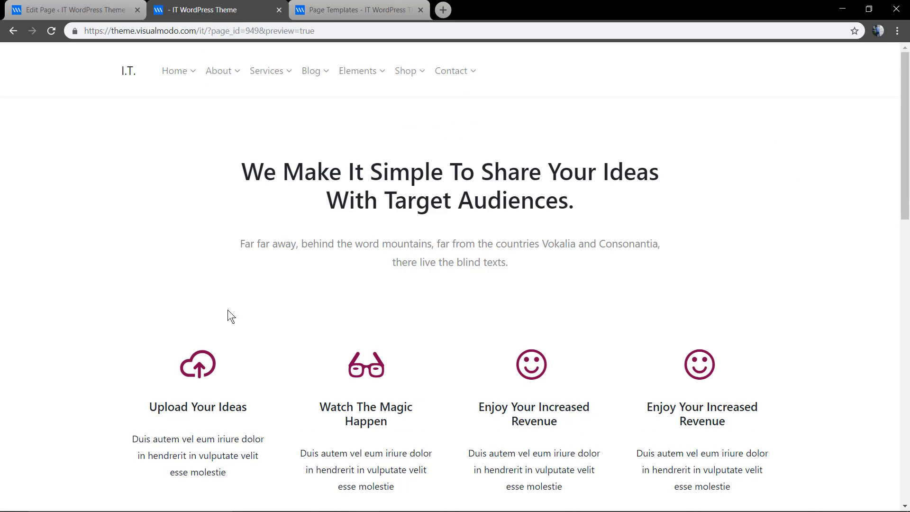
scroll(227, 309, "down", 4)
scroll(227, 314, "down", 4)
scroll(221, 332, "up", 2)
scroll(219, 331, "up", 4)
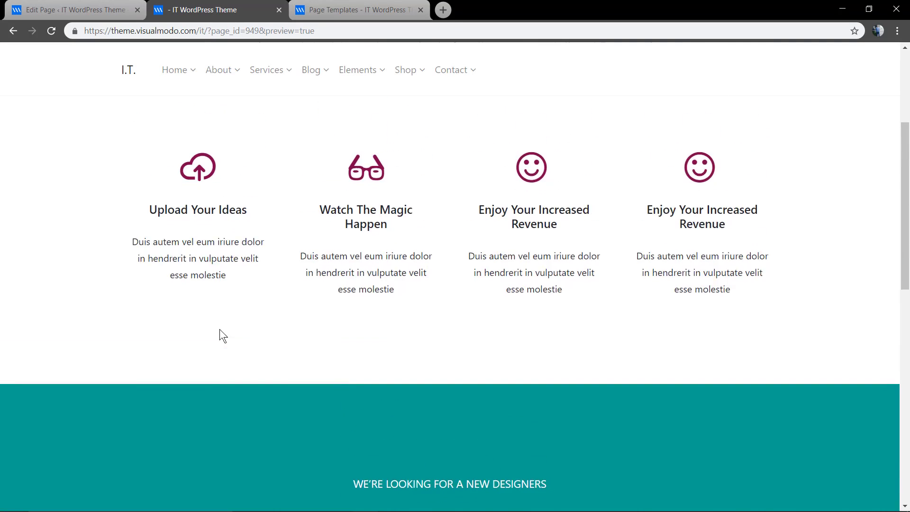
scroll(219, 330, "up", 3)
scroll(219, 330, "down", 4)
scroll(219, 329, "down", 1)
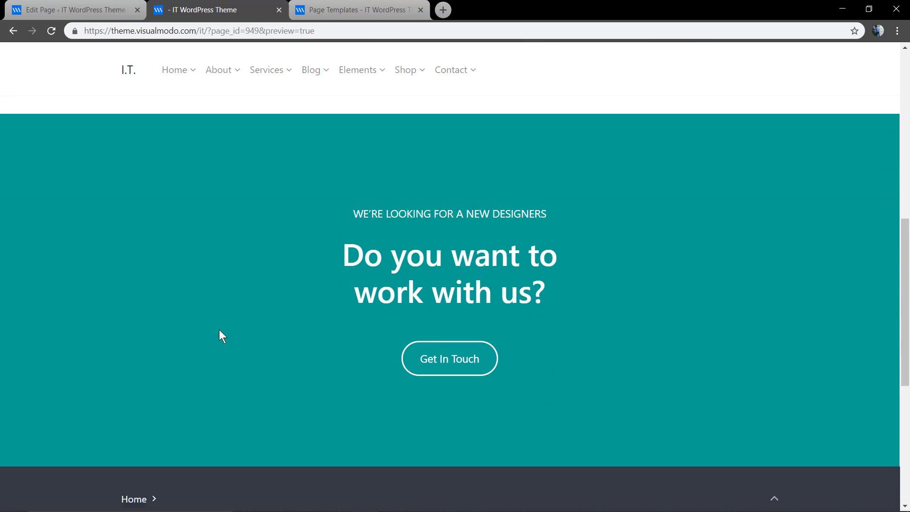
scroll(219, 329, "up", 5)
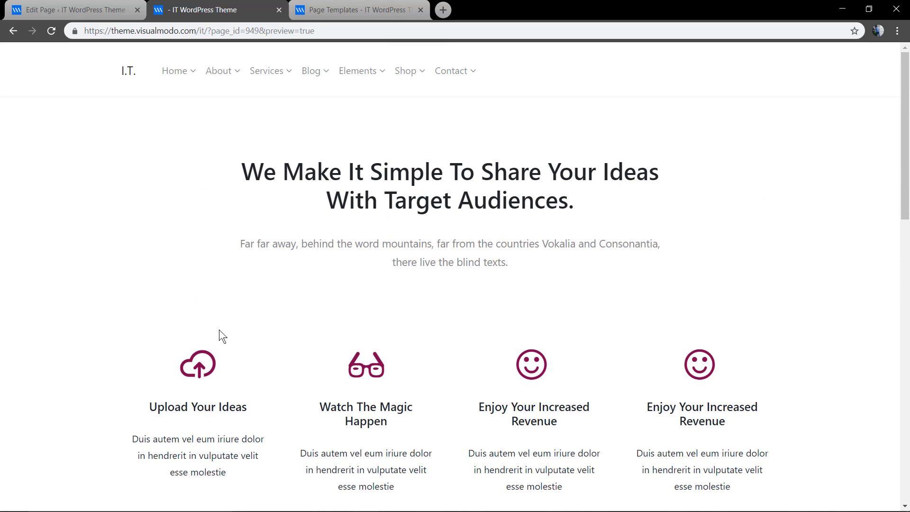